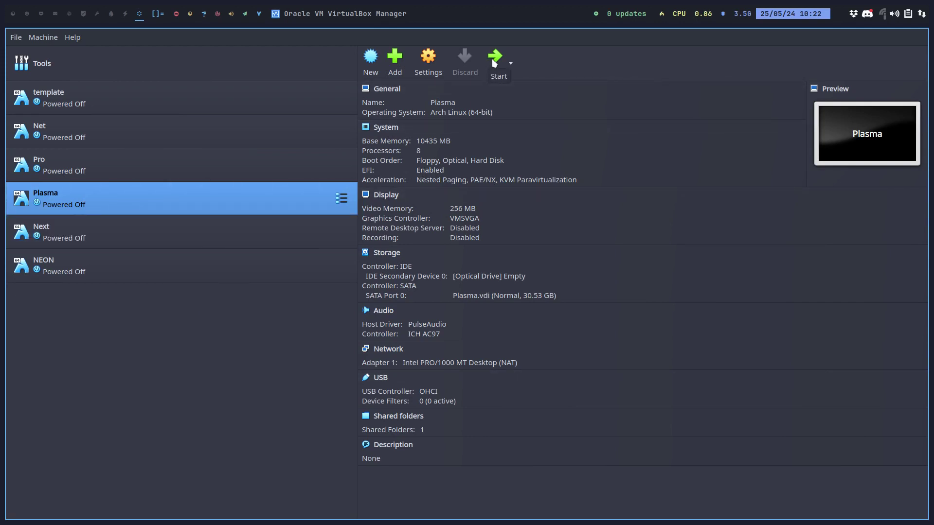
Attach arcoplasma-v24.06.05-x86_64.iso from SHARED-CORETEAM to the Plasma VM's empty optical drive.
left_click(482, 277)
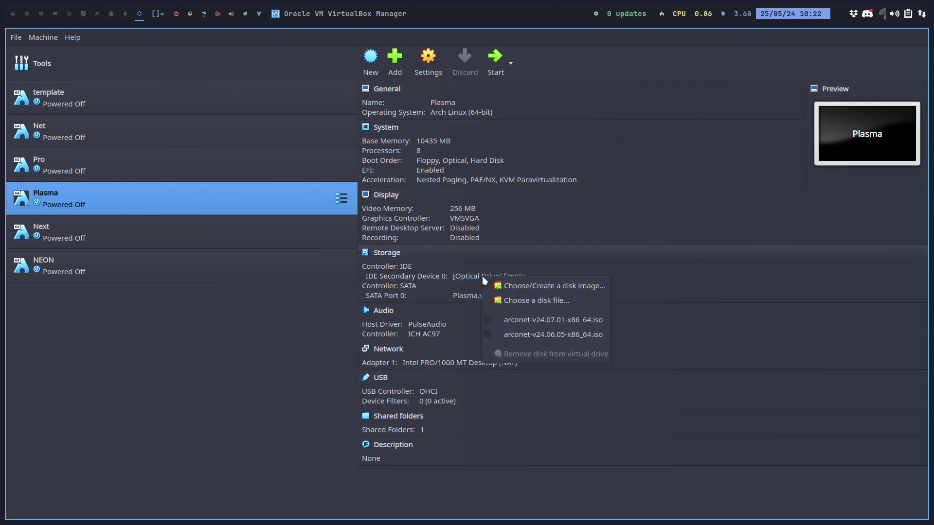
left_click(516, 300)
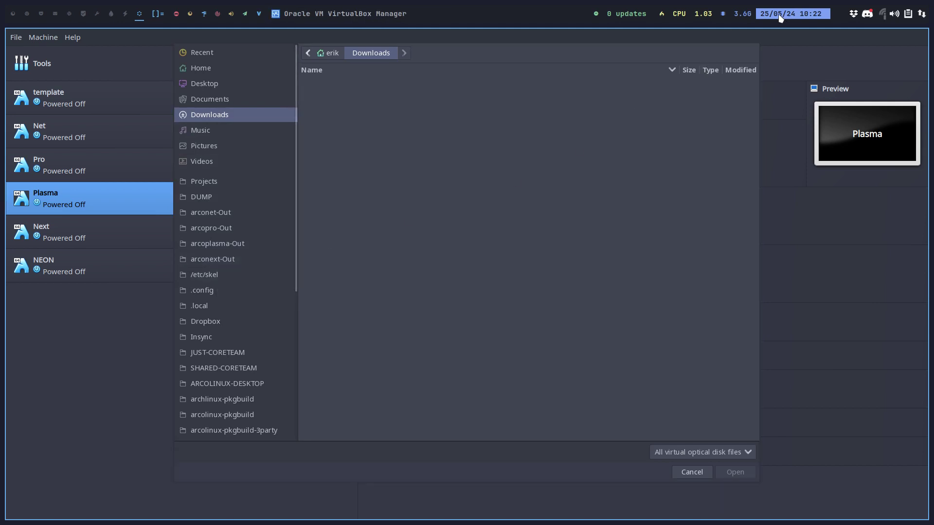
left_click(240, 369)
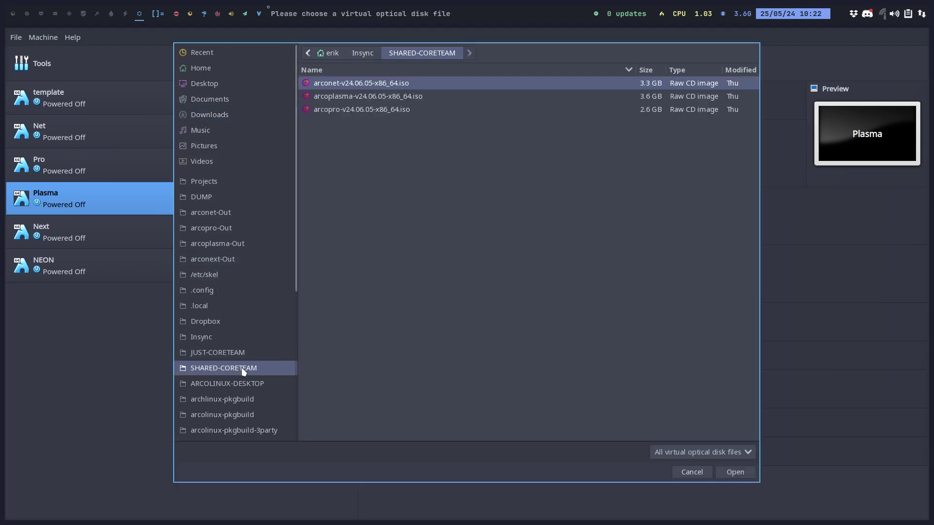
left_click(368, 96)
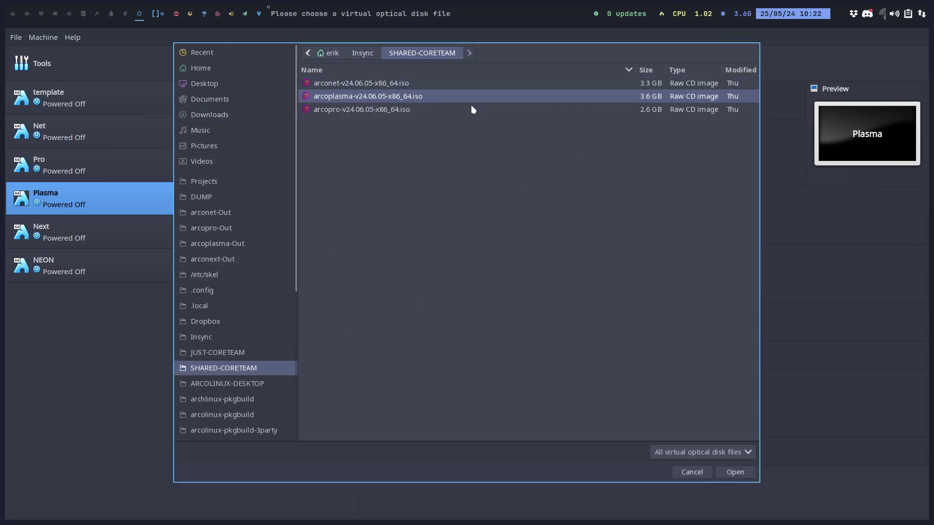
left_click(730, 471)
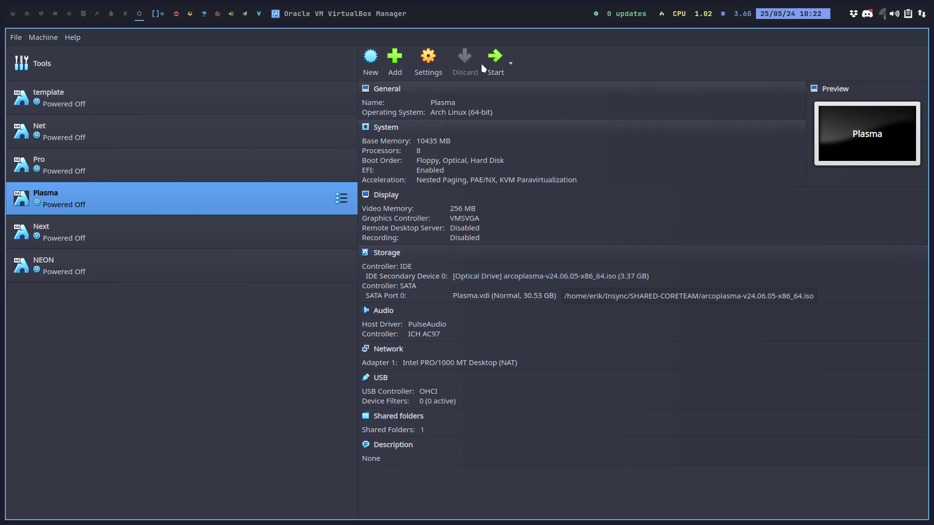
Start the Plasma VM and browse the cachyos, NVIDIA and safe graphics GRUB entries to halt the countdown.
left_click(495, 61)
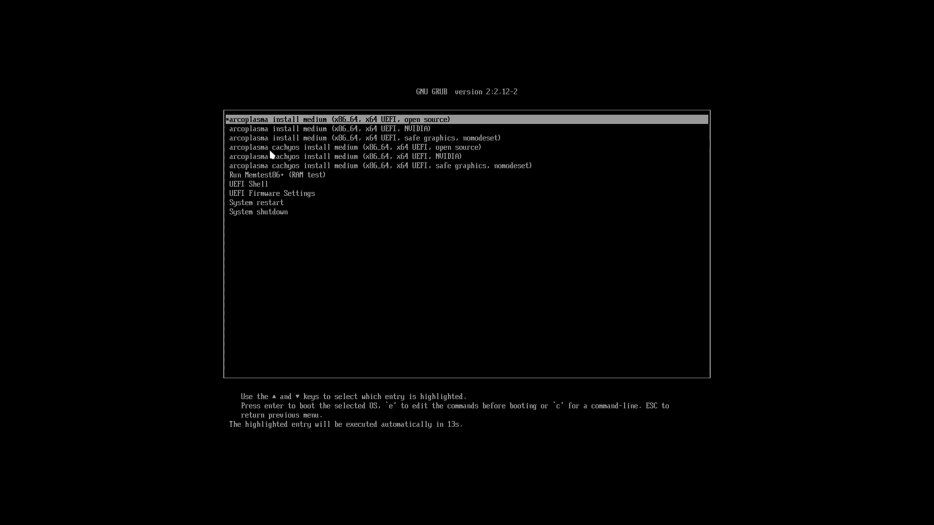
key("Down")
key("Down")
key("Down")
key("Up")
key("Up")
key("Up")
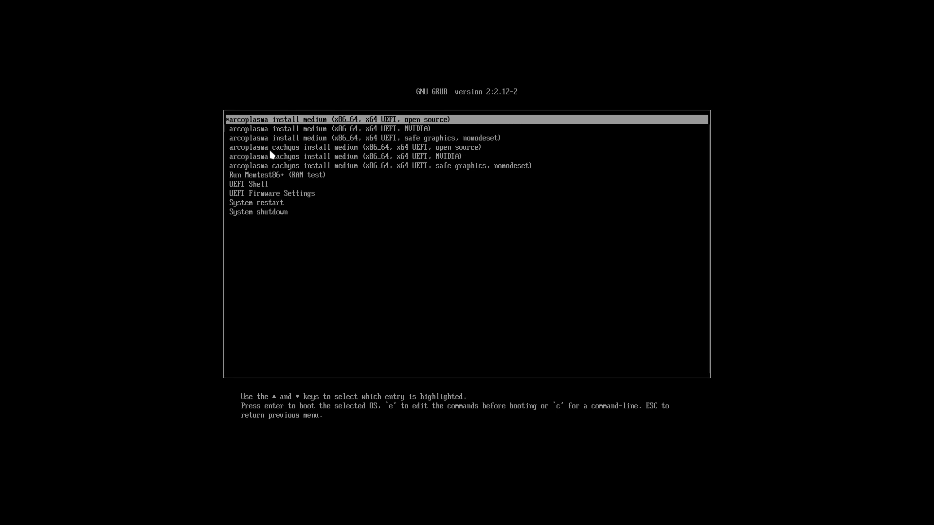
key("Down")
key("Down")
key("Down")
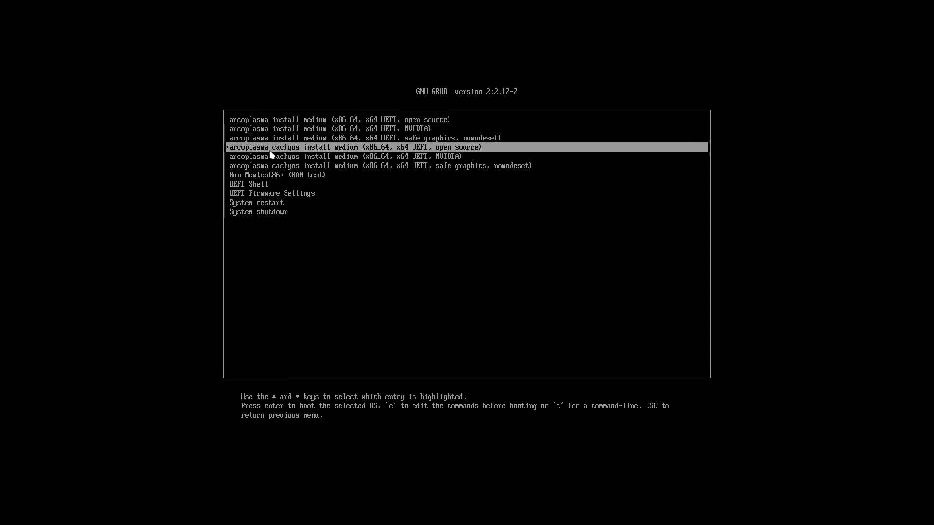
key("Up")
key("Up")
key("Down")
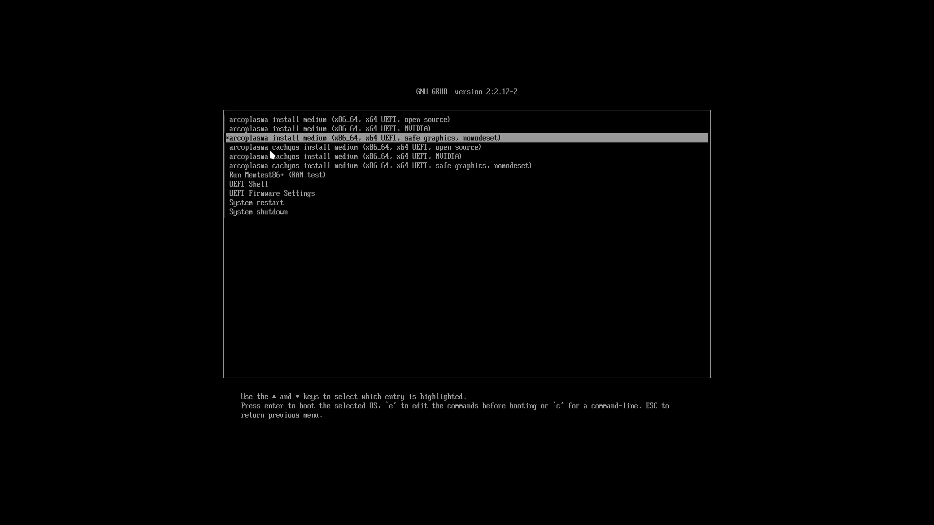
key("Down")
key("Down")
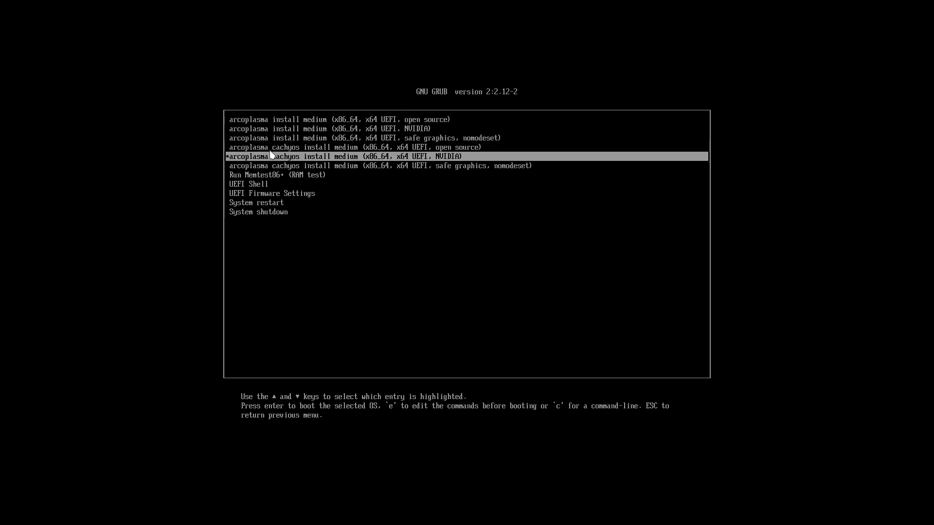
key("Down")
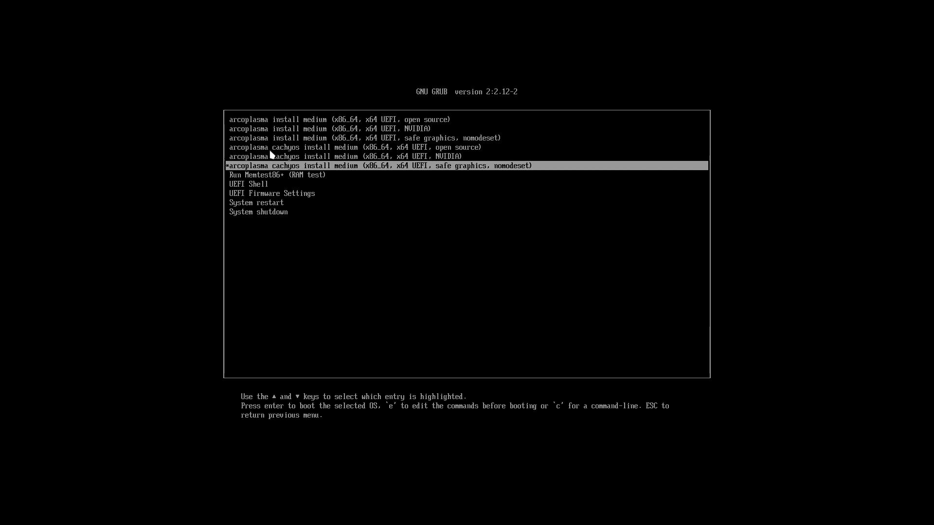
key("Up")
key("Up")
key("Up")
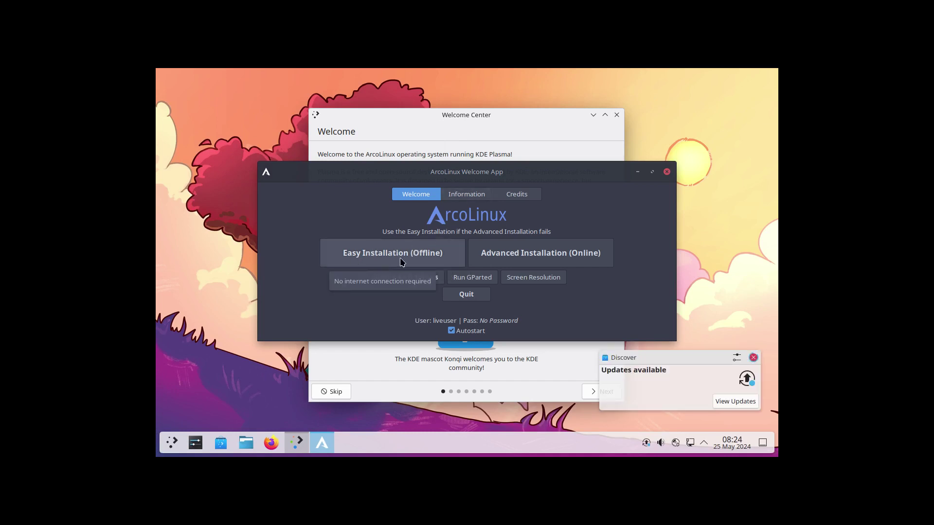
left_click(167, 443)
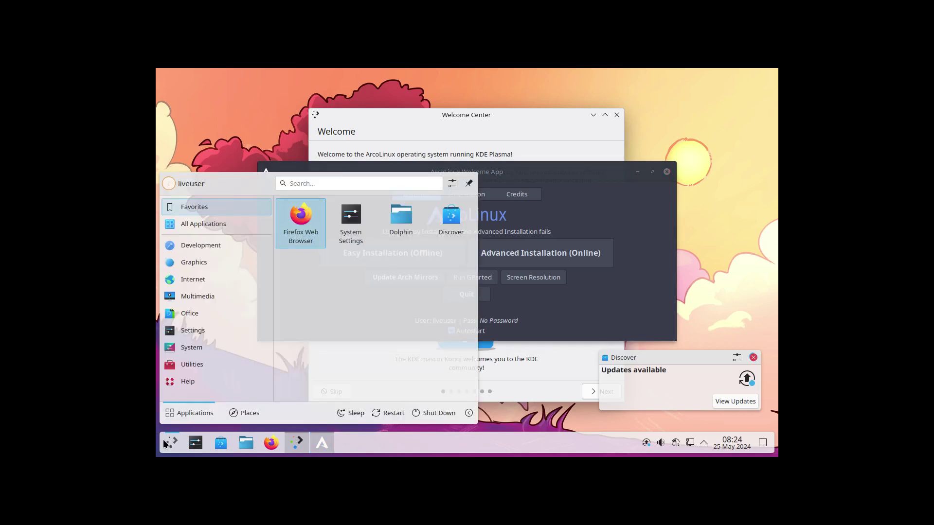
left_click(598, 171)
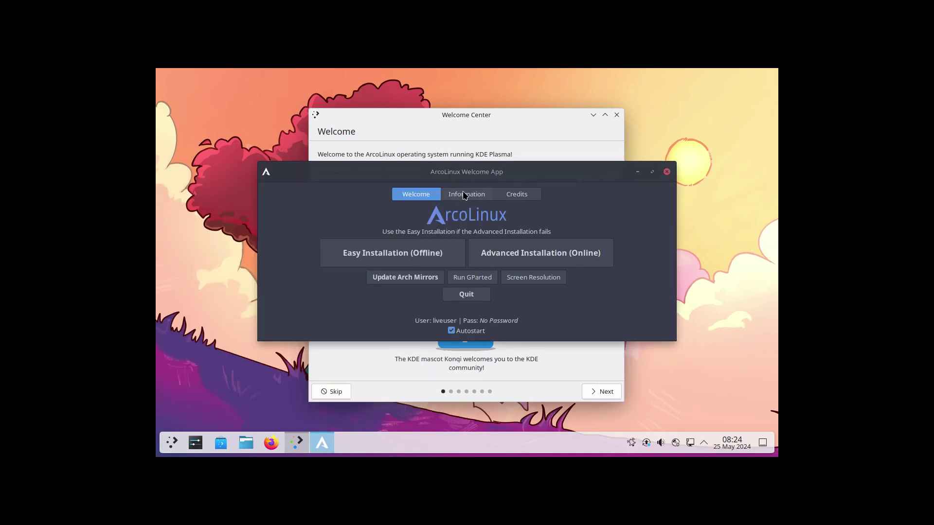
left_click(463, 194)
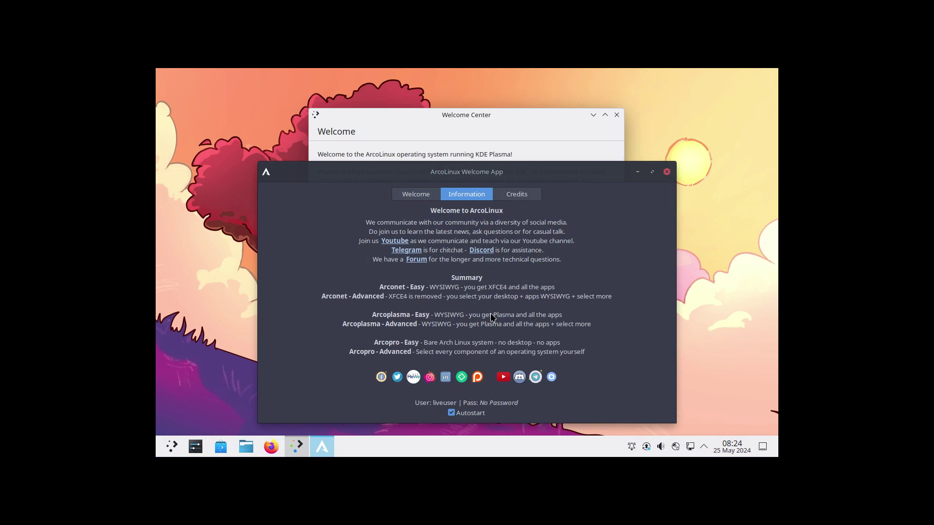
left_click(173, 447)
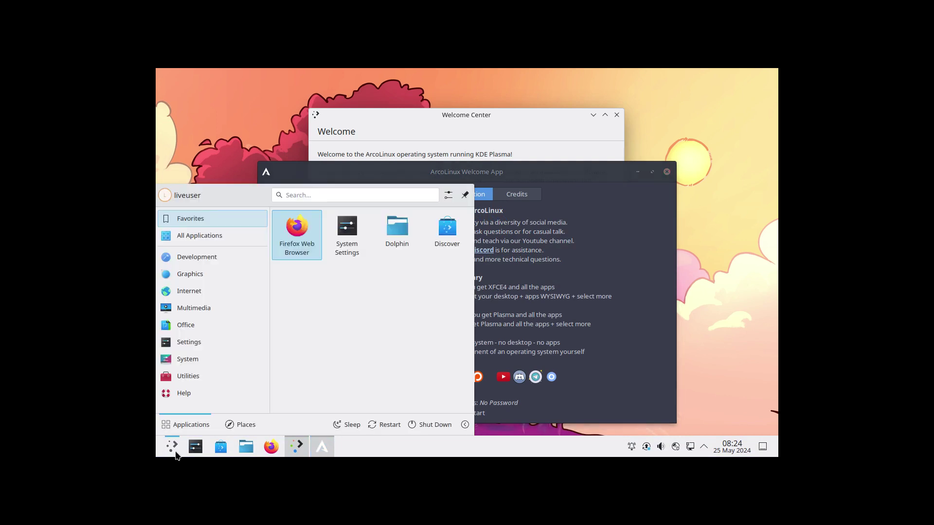
mouse_move(193, 308)
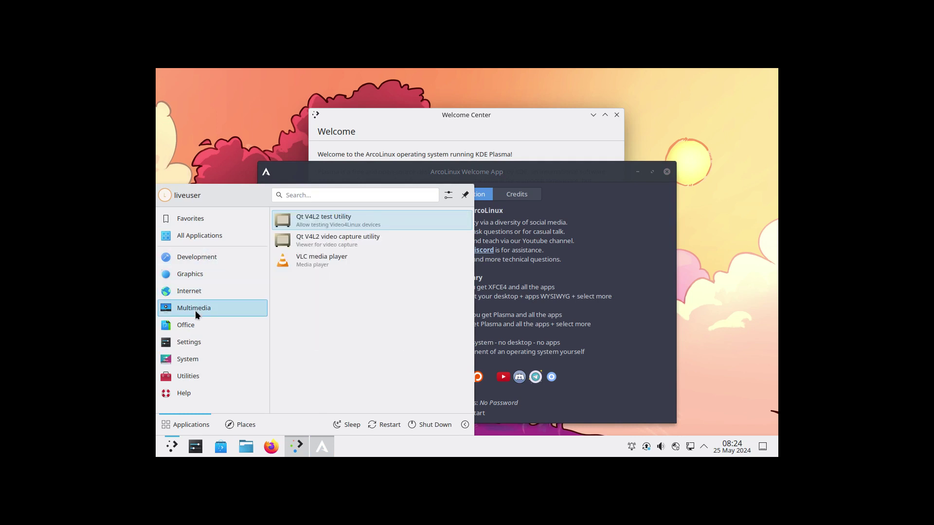
left_click(216, 146)
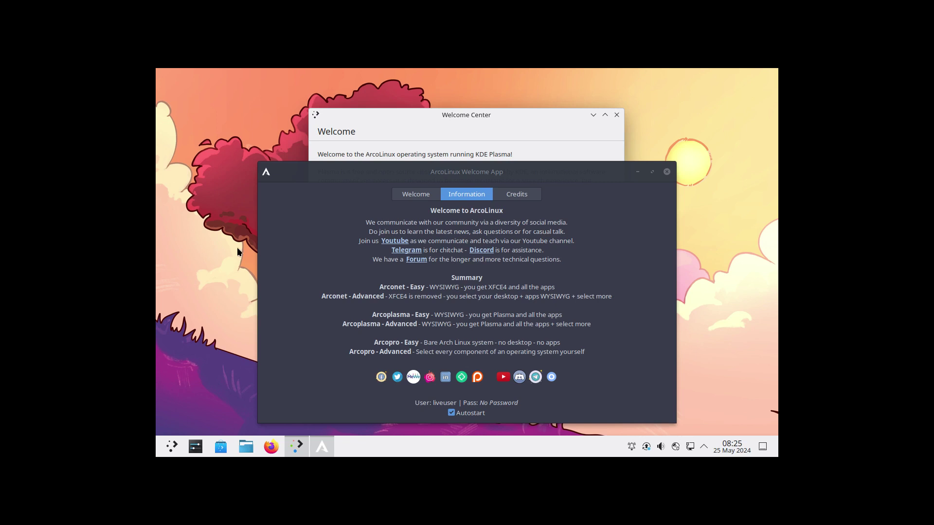
Return to the Welcome page, close Welcome Center, and choose Advanced Installation (Online).
left_click(413, 194)
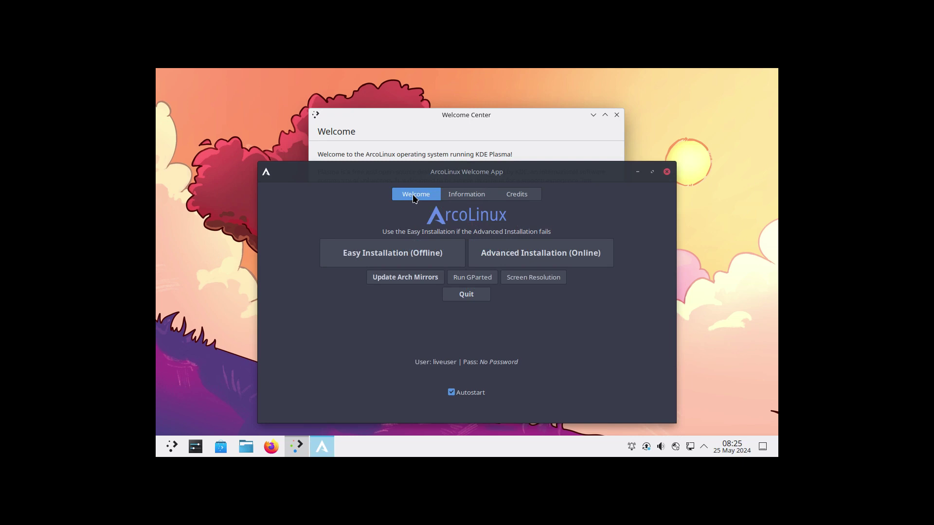
left_click_drag(530, 172, 522, 115)
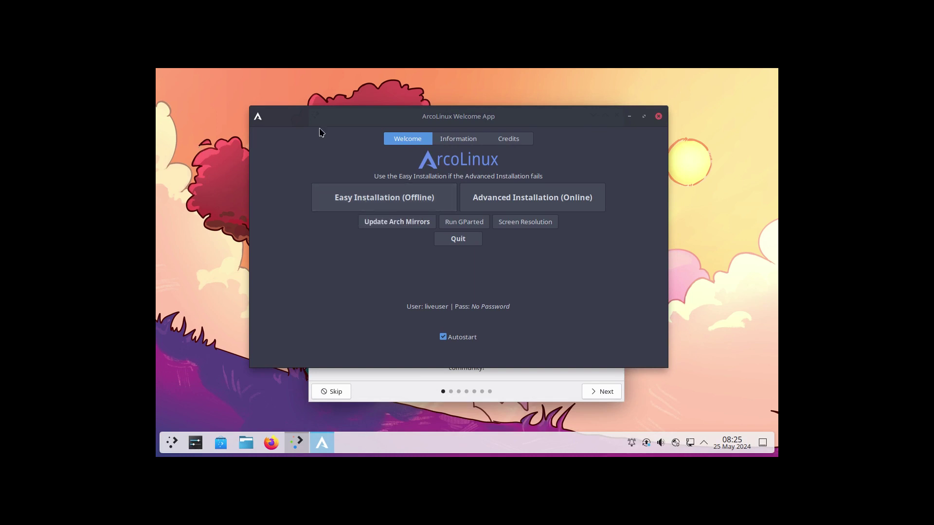
left_click_drag(365, 128, 376, 215)
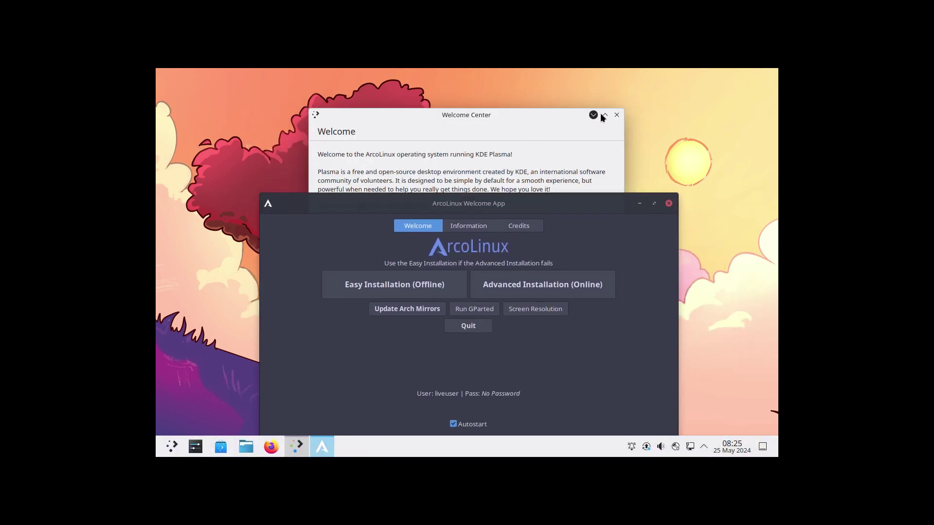
left_click(618, 117)
mouse_move(469, 202)
left_mouse_down()
mouse_move(563, 121)
mouse_move(453, 119)
left_mouse_up()
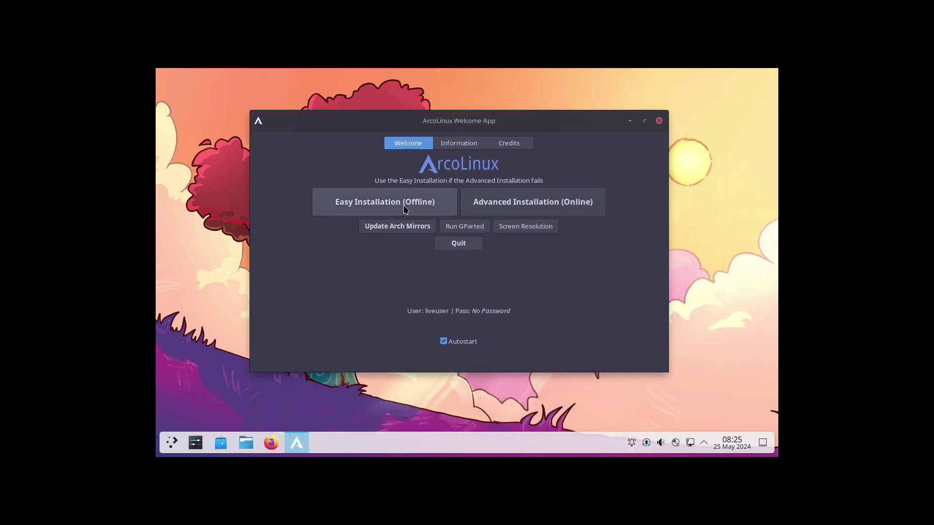
mouse_move(395, 285)
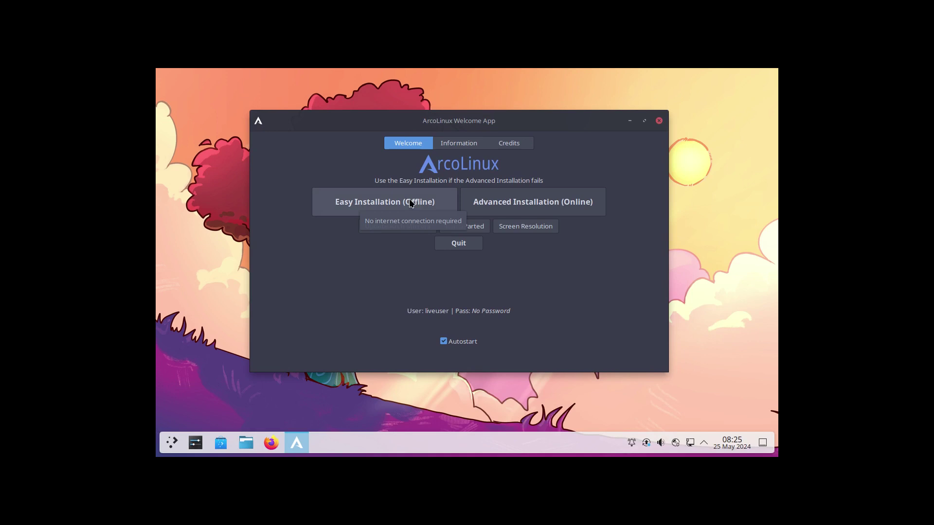
left_click(551, 198)
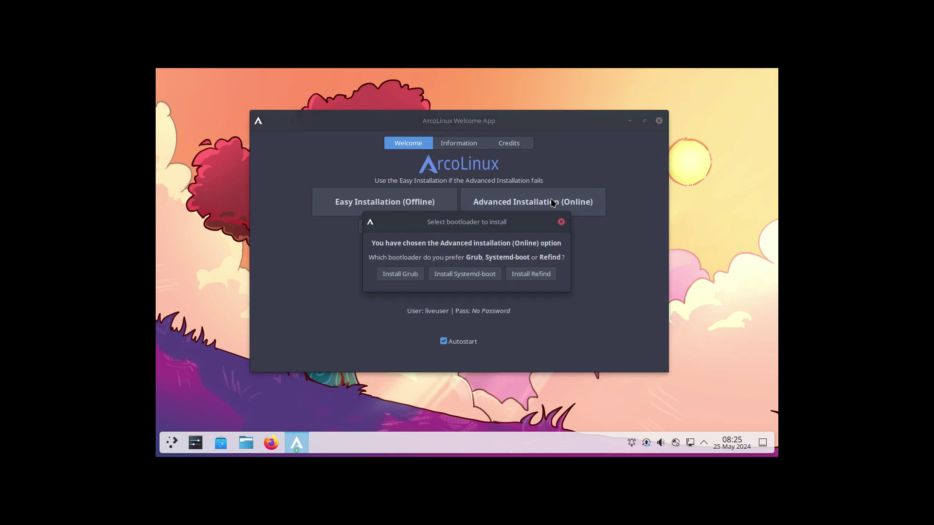
Choose Grub, advance to the Desktop page and select all ArcoLinux Plasma packages.
left_click(400, 273)
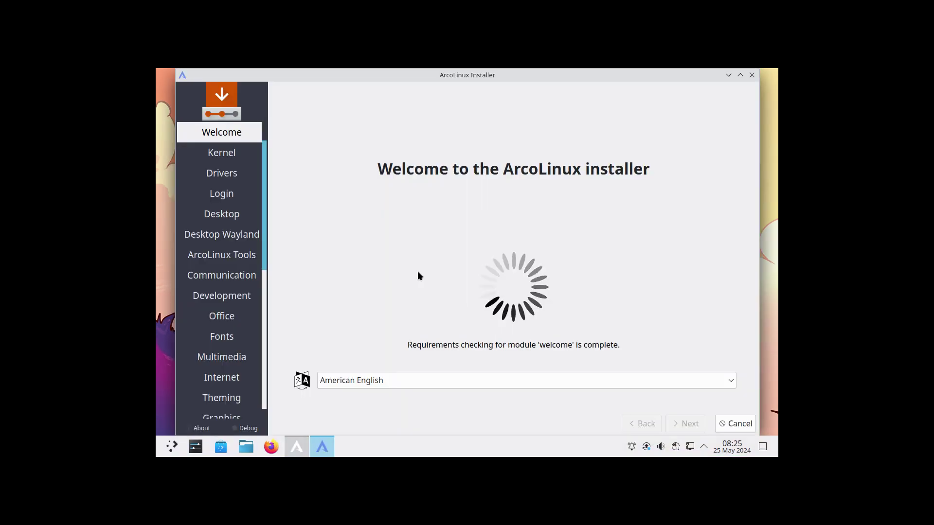
left_click(739, 76)
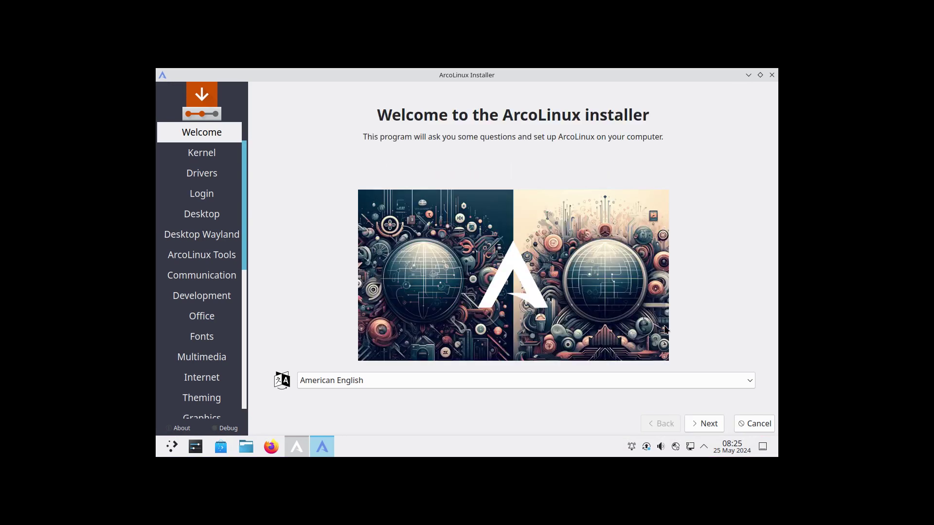
left_click(689, 424)
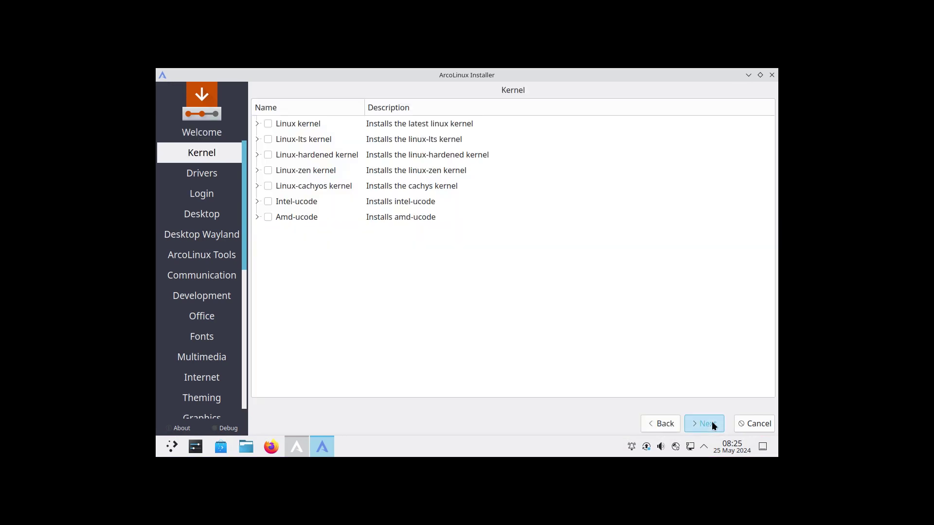
left_click(711, 423)
left_click(711, 422)
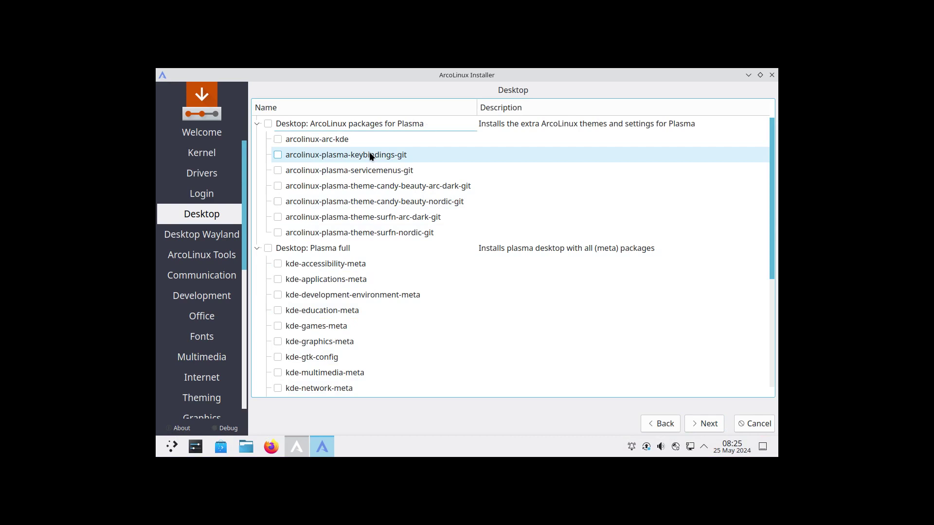
left_click(270, 125)
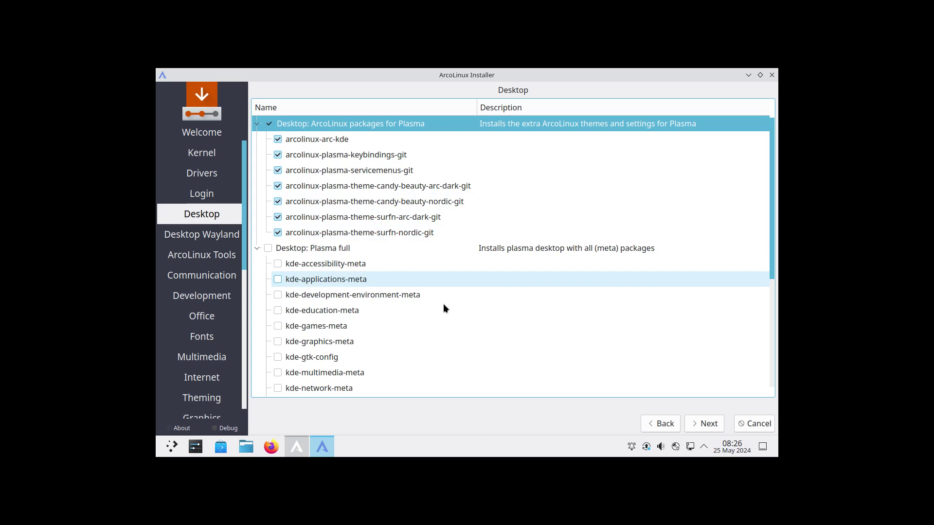
Browse the installer's package category pages, then cancel the installation and confirm closing.
left_click(703, 424)
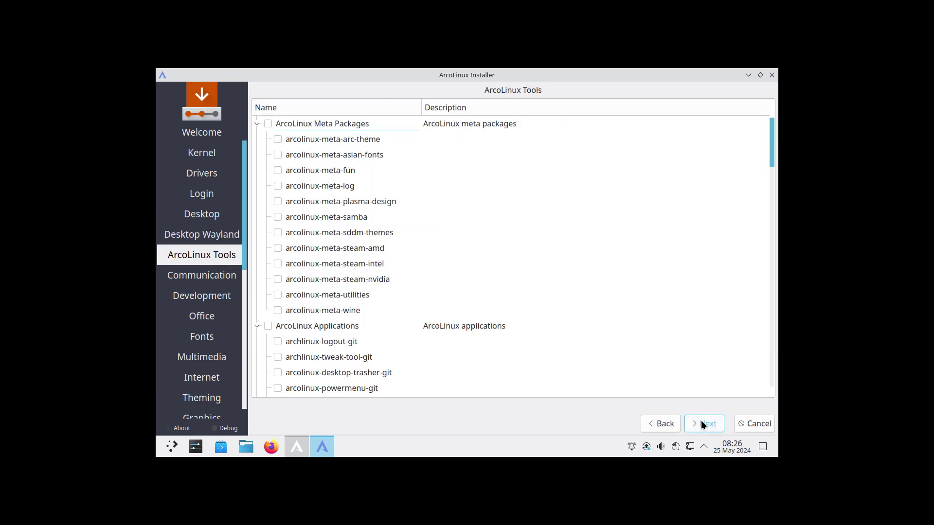
left_click(703, 424)
left_click(661, 423)
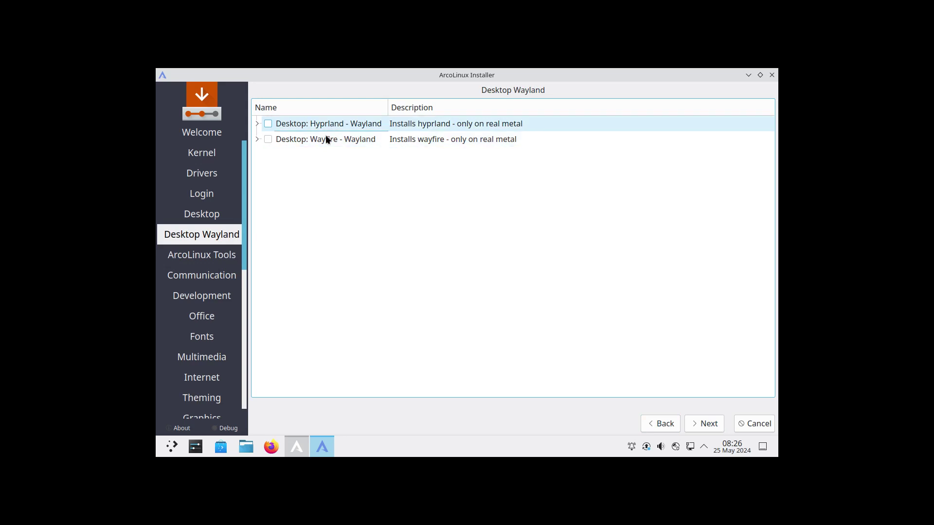
left_click(702, 424)
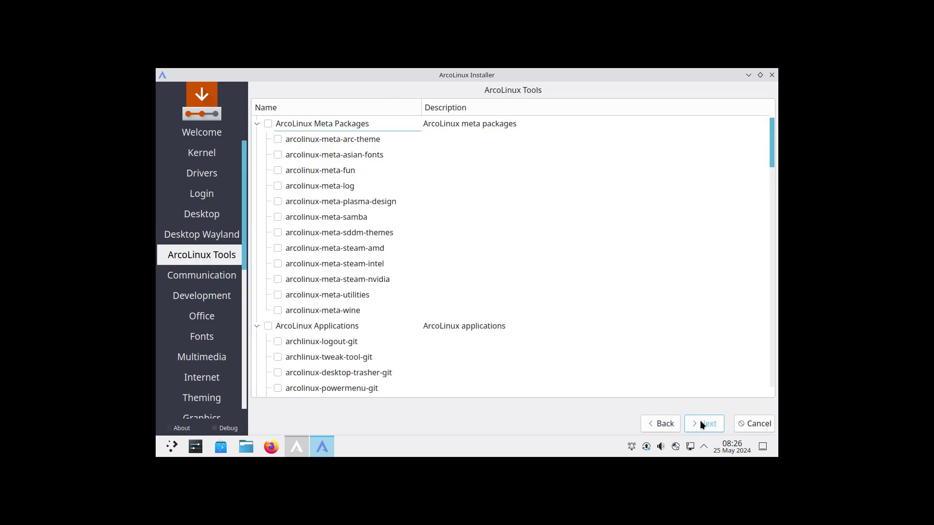
left_click(702, 423)
left_click(703, 424)
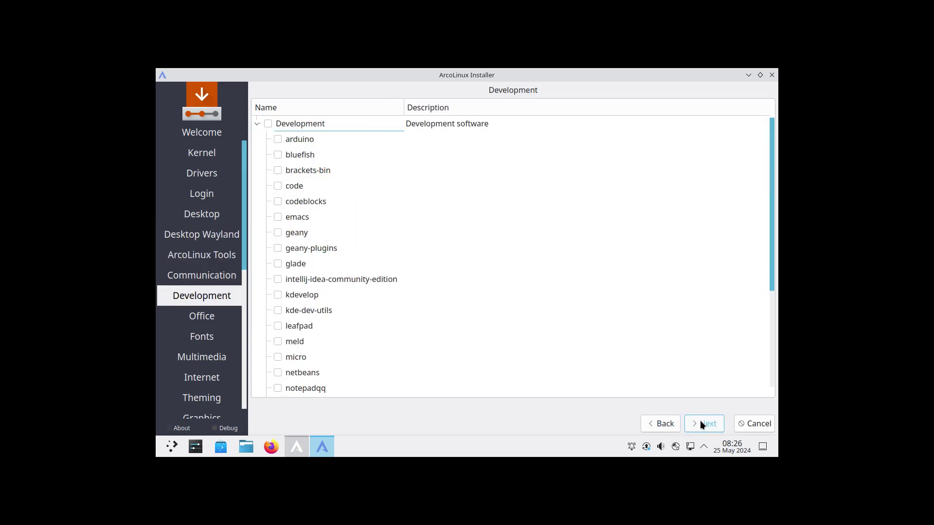
left_click(703, 423)
left_click(702, 424)
left_click(702, 424)
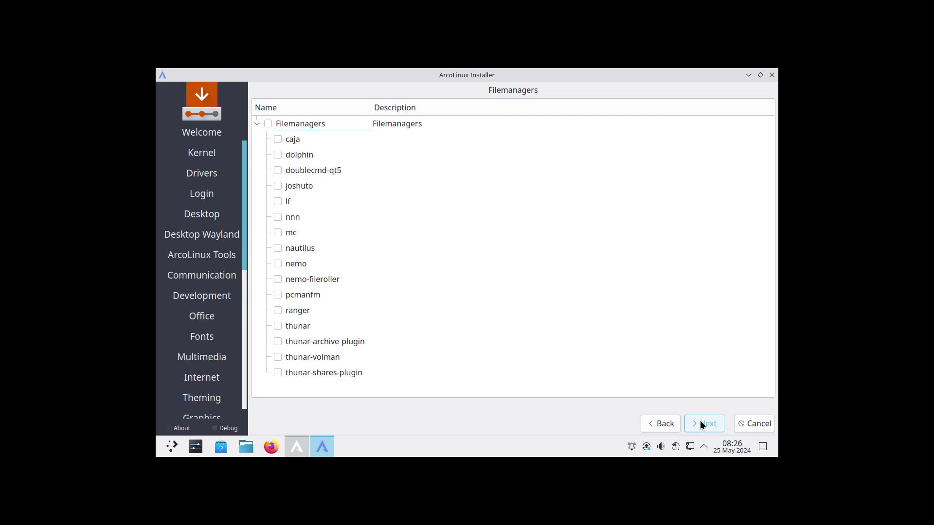
left_click(702, 424)
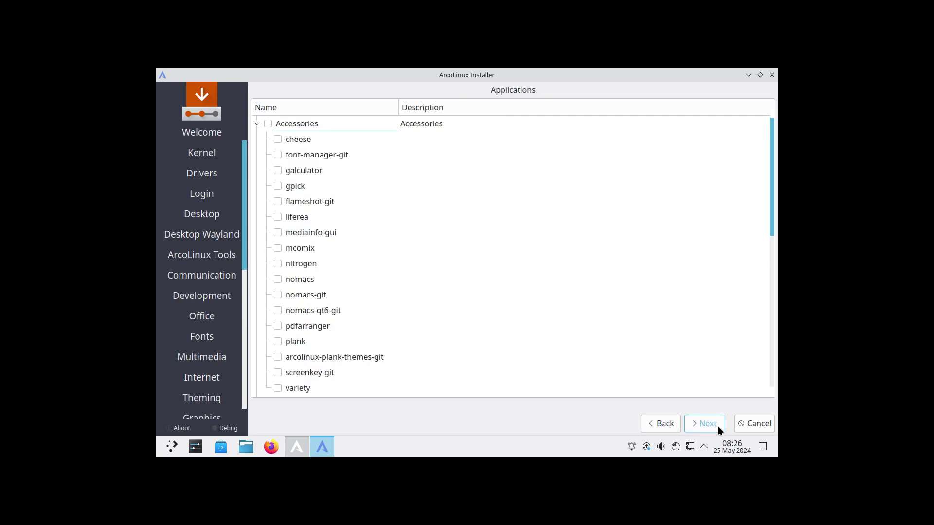
left_click(774, 76)
left_click(516, 258)
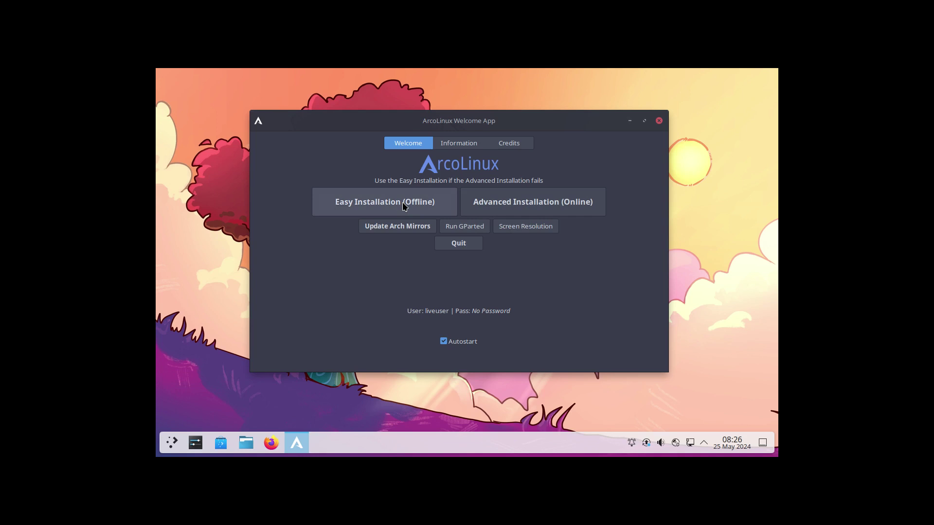
Quit the Welcome app and sync the package databases with sudo pacman -Sy in Konsole.
left_click(458, 246)
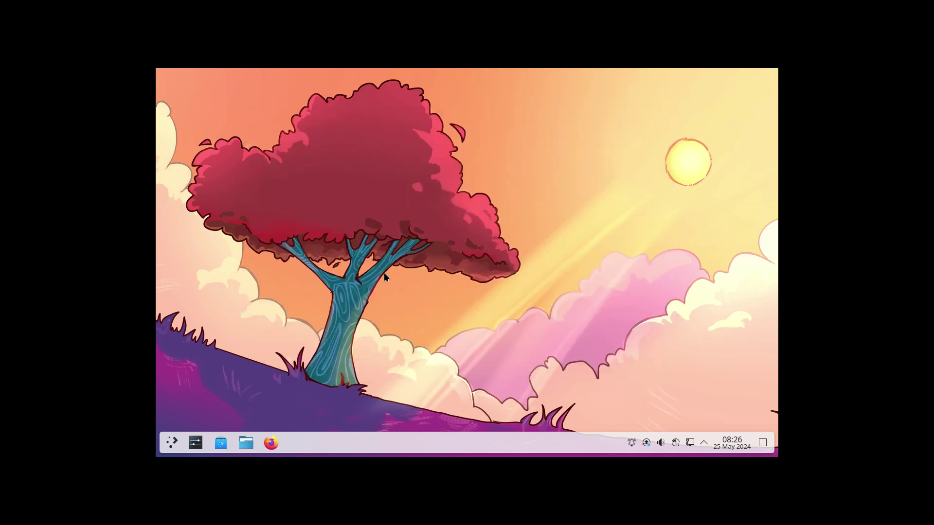
key("ctrl+alt+t")
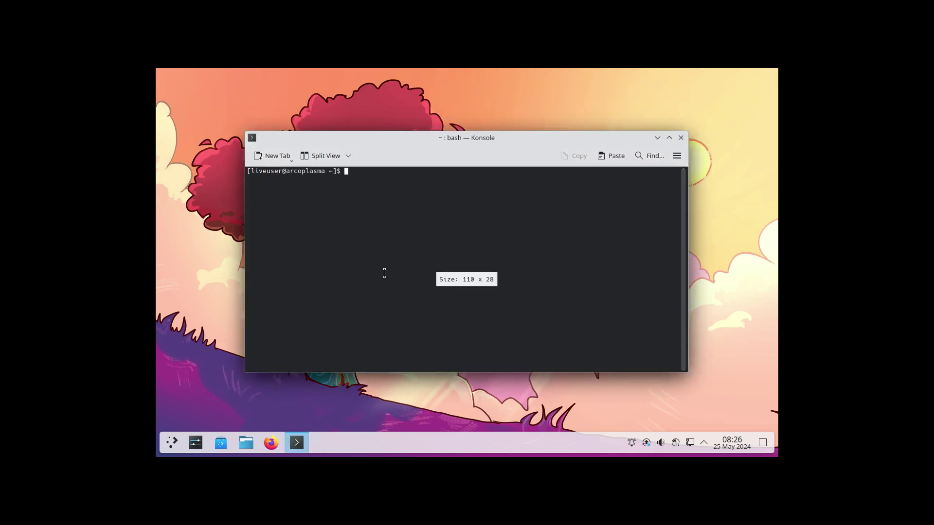
type("sudo p")
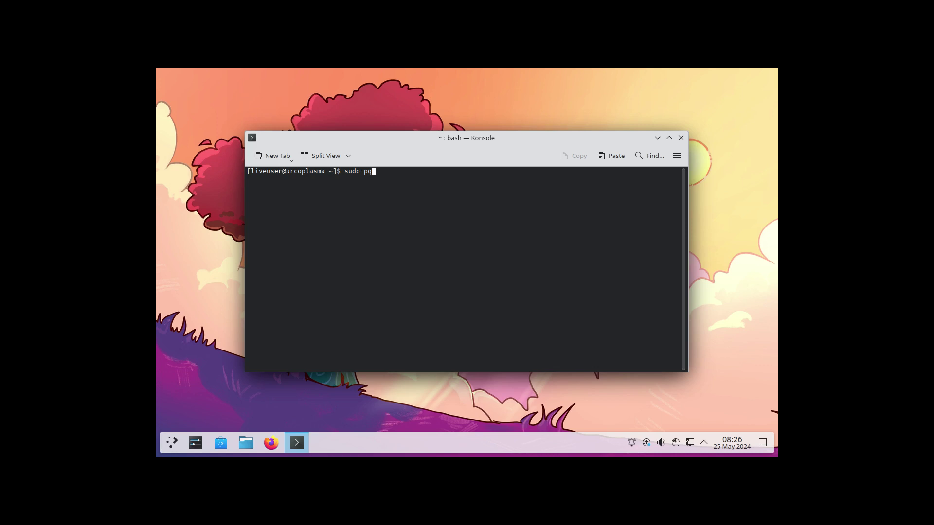
key("BackSpace")
type("pacman ")
type("-S")
type("y")
key("Return")
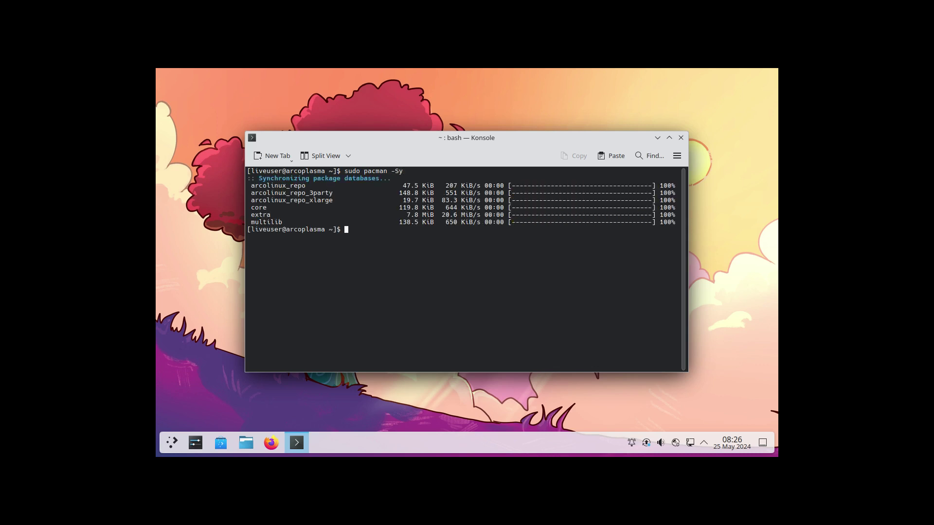
Run sudo pacman -S arcolinux-meta-plasma-design, Tab-completing the package name.
key("Up")
key("BackSpace")
type("q")
type("rc")
key("BackSpace")
key("BackSpace")
key("BackSpace")
type("arcol")
type("inux")
type("-")
type("s")
key("BackSpace")
key("BackSpace")
type("-")
type("n")
key("BackSpace")
type("me")
type("ta-")
key("Tab")
key("Tab")
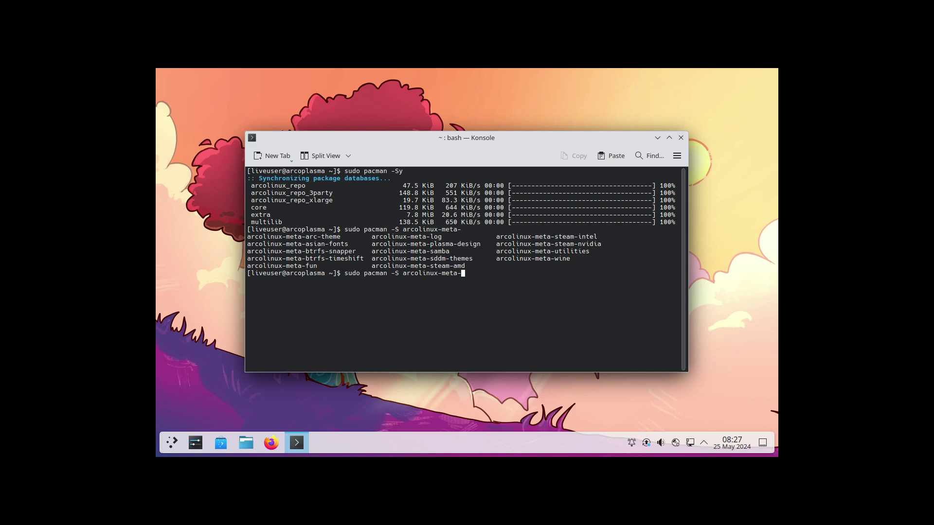
type("pl")
type("q")
key("Tab")
key("Return")
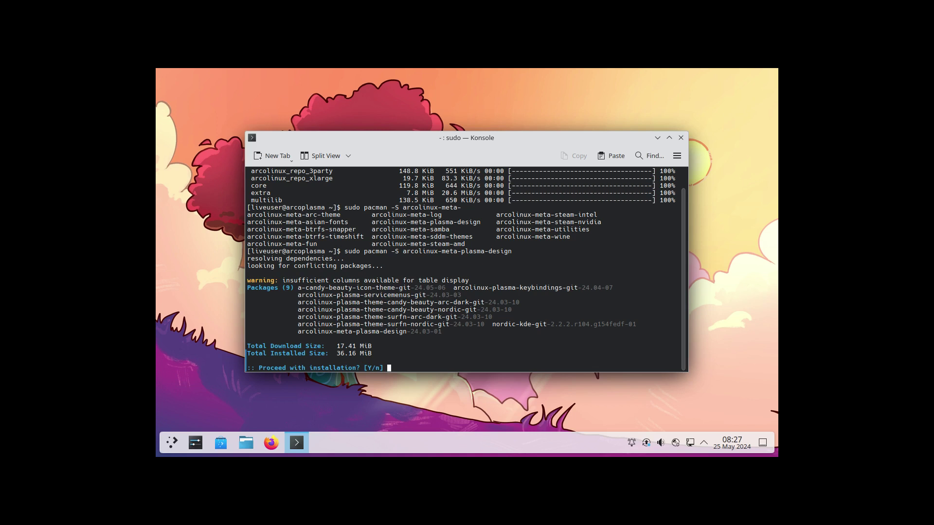
Confirm the arcolinux-meta-plasma-design installation at the Proceed with installation prompt.
mouse_move(306, 287)
left_mouse_down()
mouse_move(387, 289)
mouse_move(473, 310)
left_mouse_up()
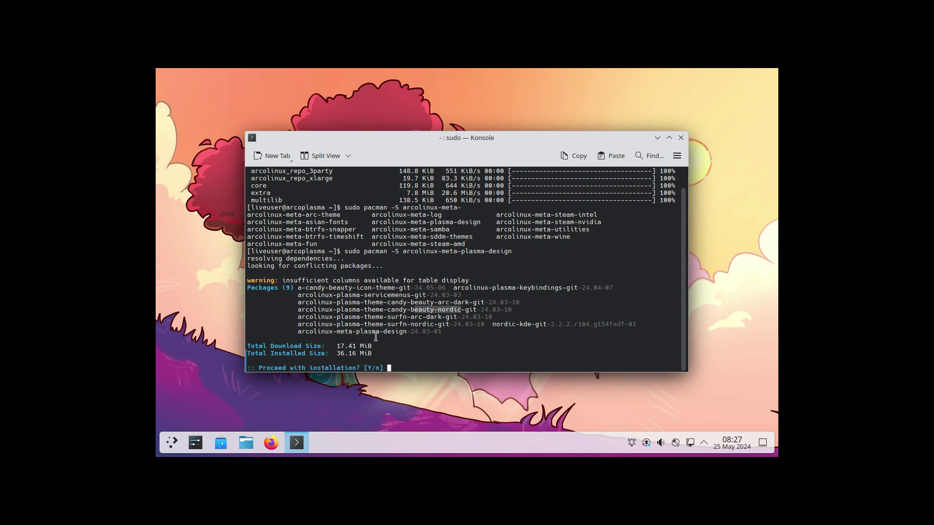
key("Return")
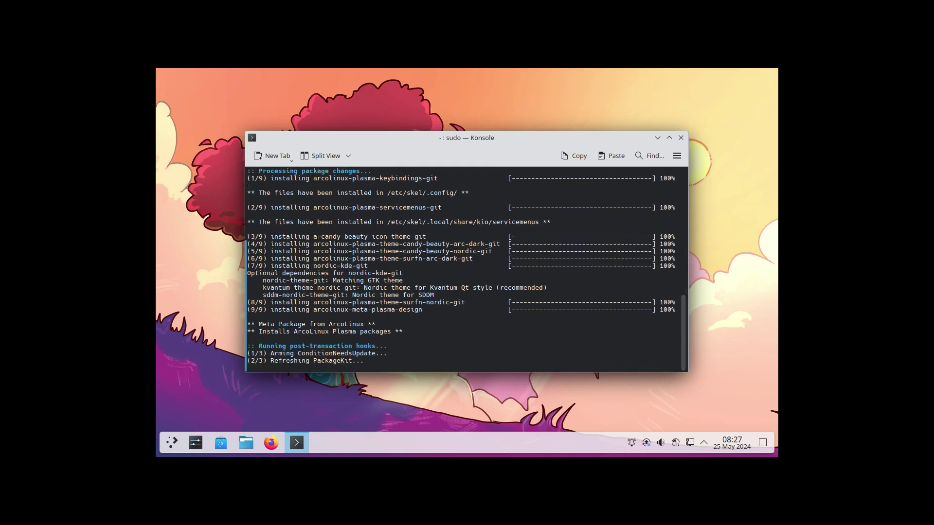
type("skel")
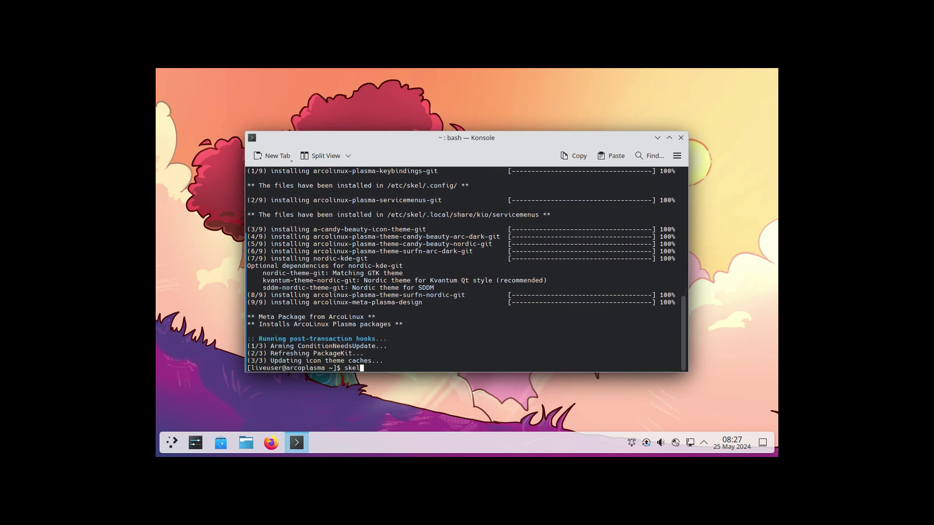
Run skel and copy /etc/skel into home, then view the skel info page and accept its cookies.
key("Return")
type("y")
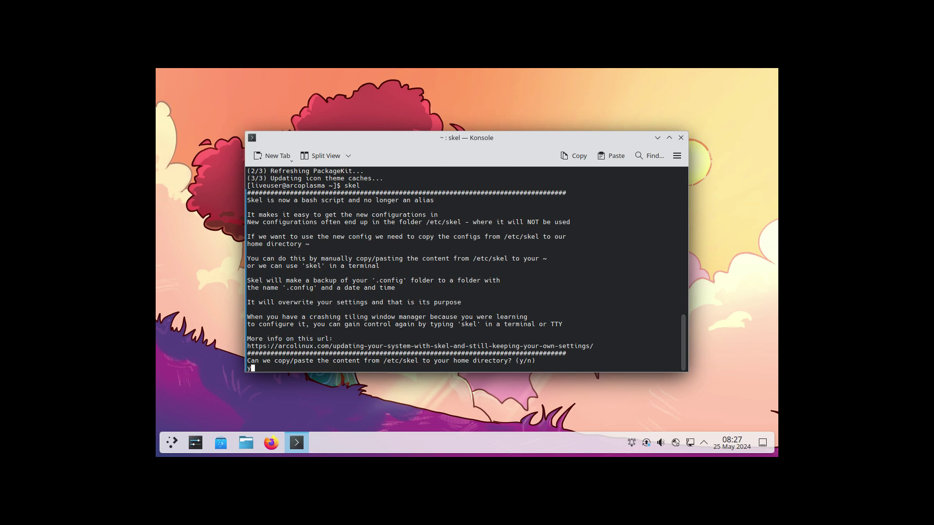
key("Return")
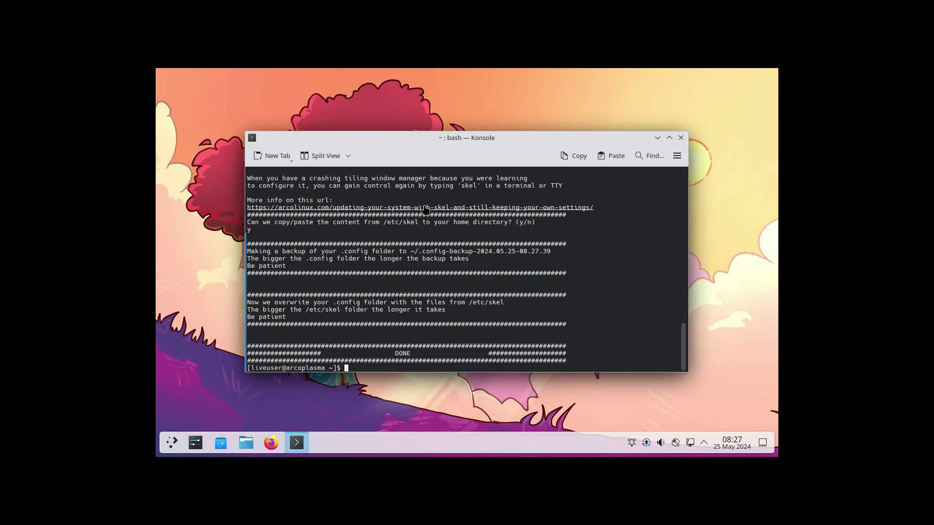
left_click(425, 208, "ctrl")
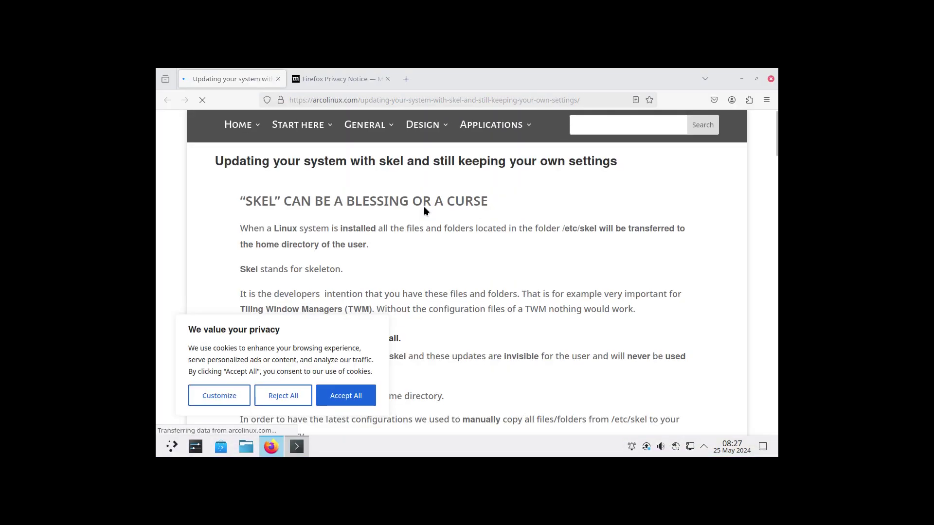
left_click(353, 402)
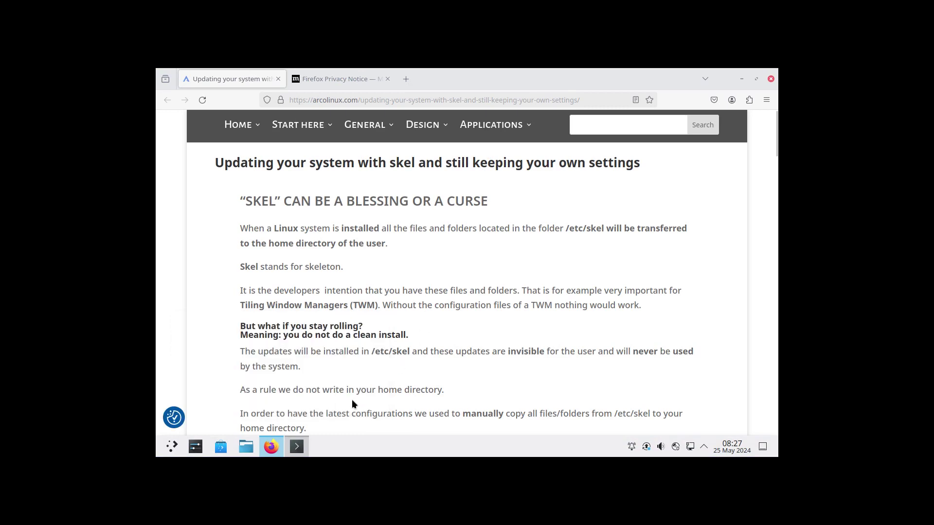
Close Firefox and then the Konsole window.
left_click(770, 79)
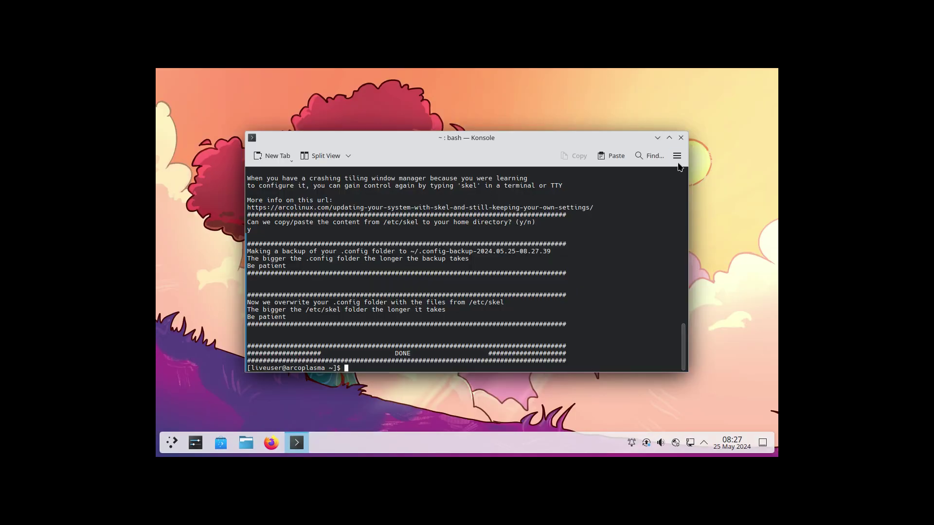
left_click(681, 138)
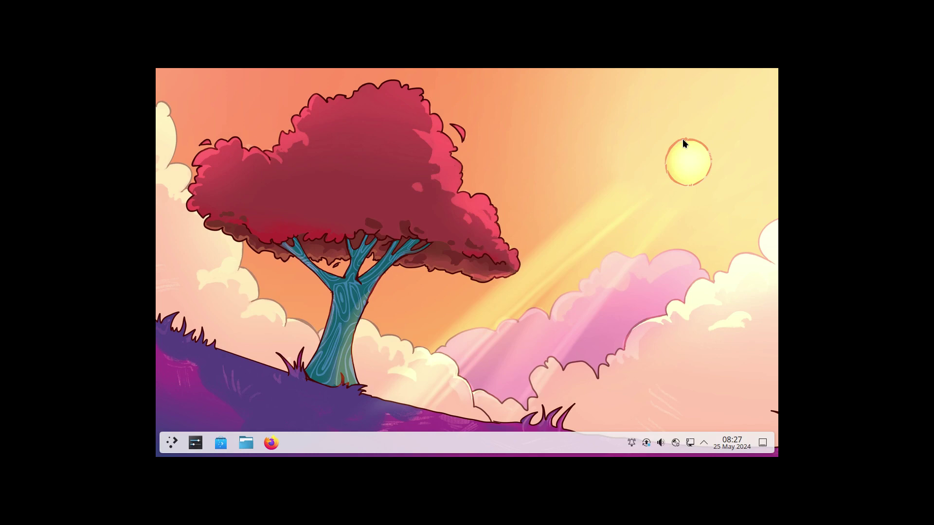